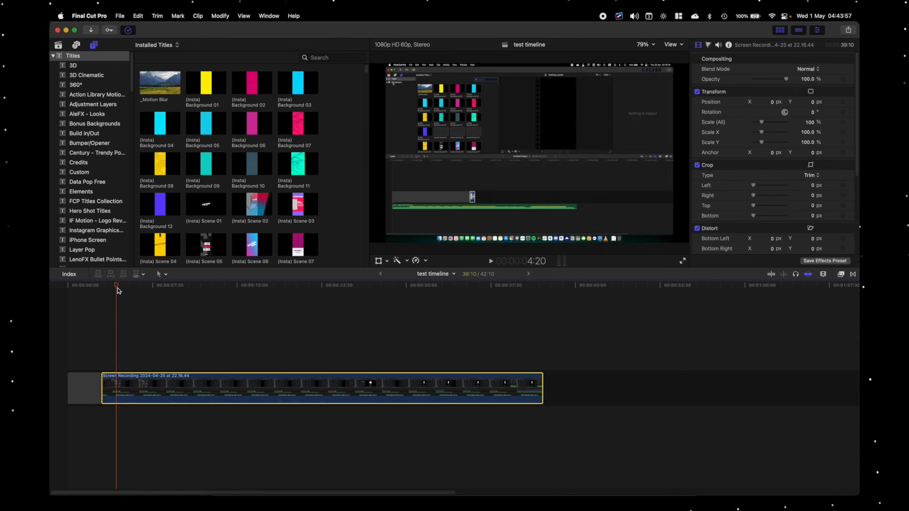
- Place the mCamRig title above the screen recording from 3:00 and extend it to the recording's end
{"action": "mouse_move", "coordinate": [116, 287]}
{"action": "left_mouse_down"}
{"action": "mouse_move", "coordinate": [124, 289]}
{"action": "mouse_move", "coordinate": [102, 290]}
{"action": "left_mouse_up"}
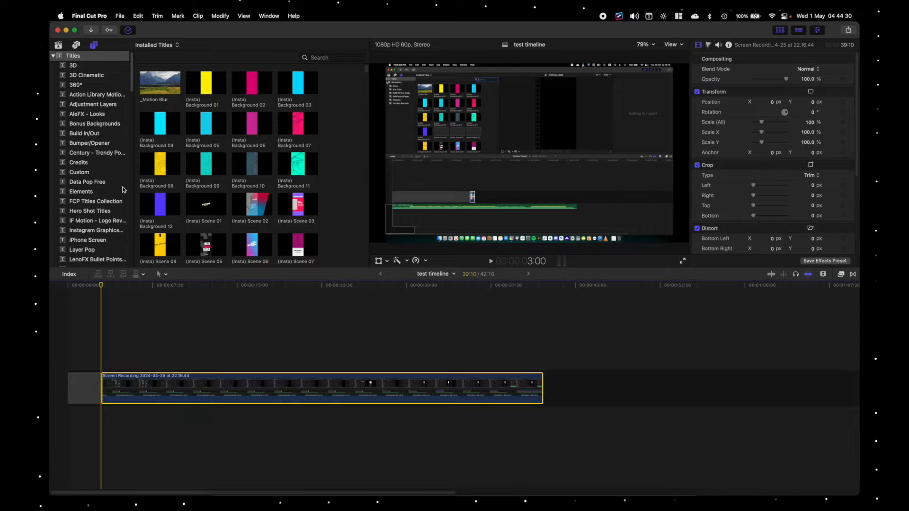
{"action": "scroll", "coordinate": [123, 191], "scroll_direction": "down", "scroll_amount": 3}
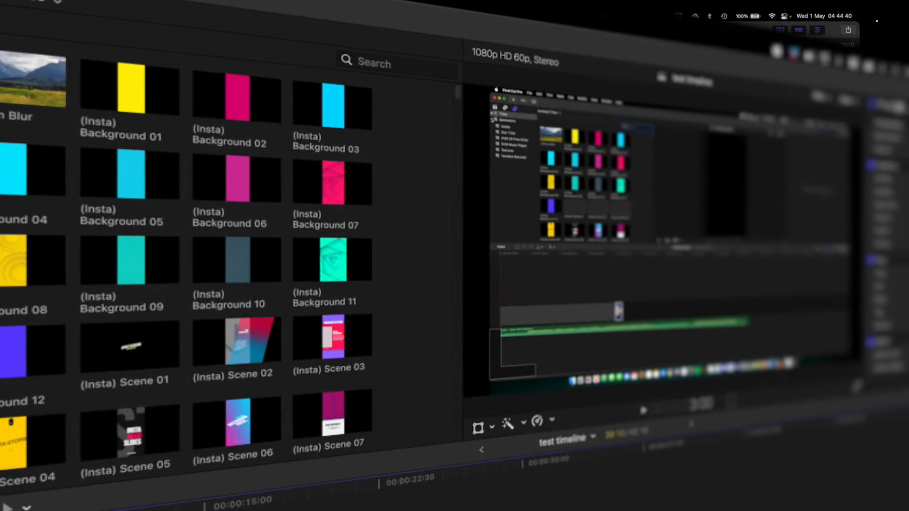
{"action": "left_click", "coordinate": [81, 194]}
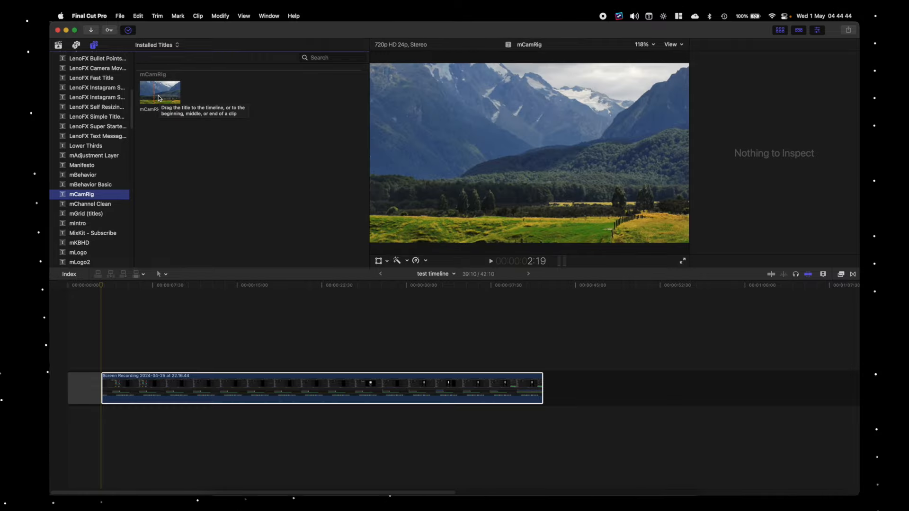
{"action": "left_click_drag", "start_coordinate": [161, 90], "coordinate": [108, 363]}
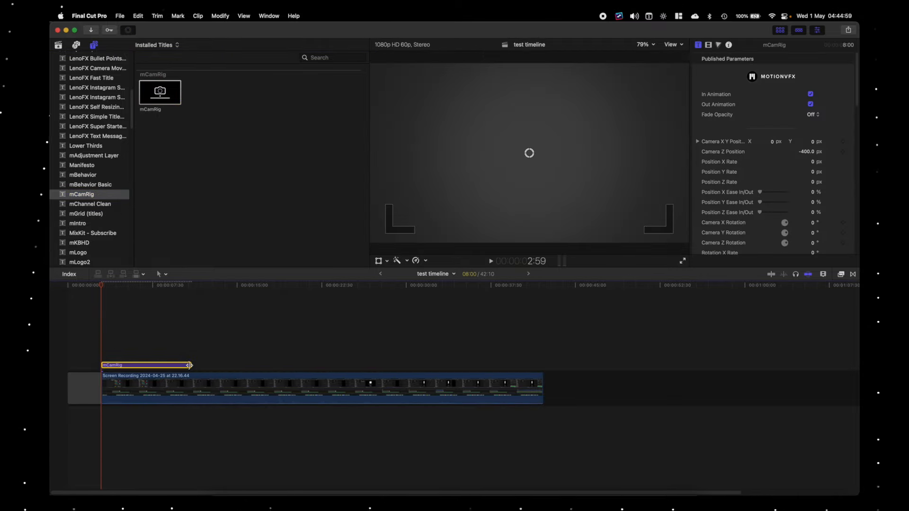
{"action": "left_click_drag", "start_coordinate": [191, 366], "coordinate": [542, 365]}
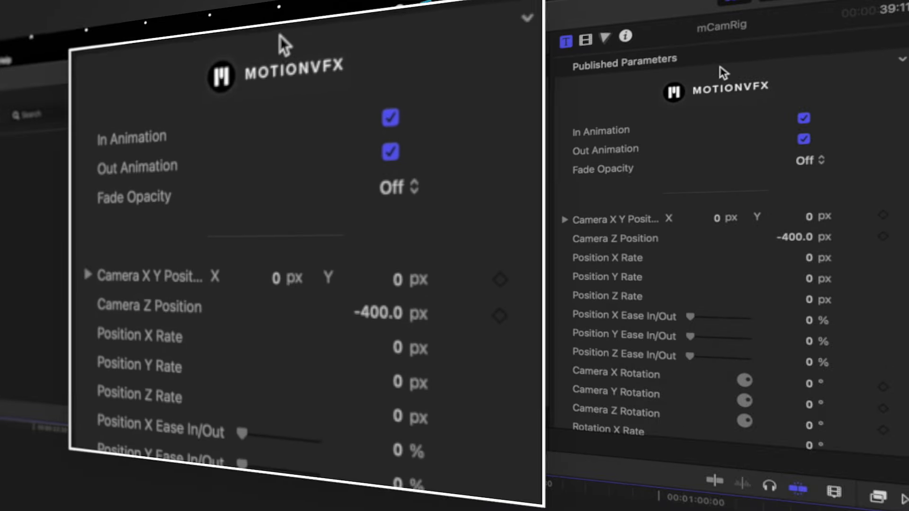
- Expand the inspector to full height for the mCamRig parameters and play back the timeline
{"action": "scroll", "coordinate": [759, 184], "scroll_direction": "down", "scroll_amount": 2}
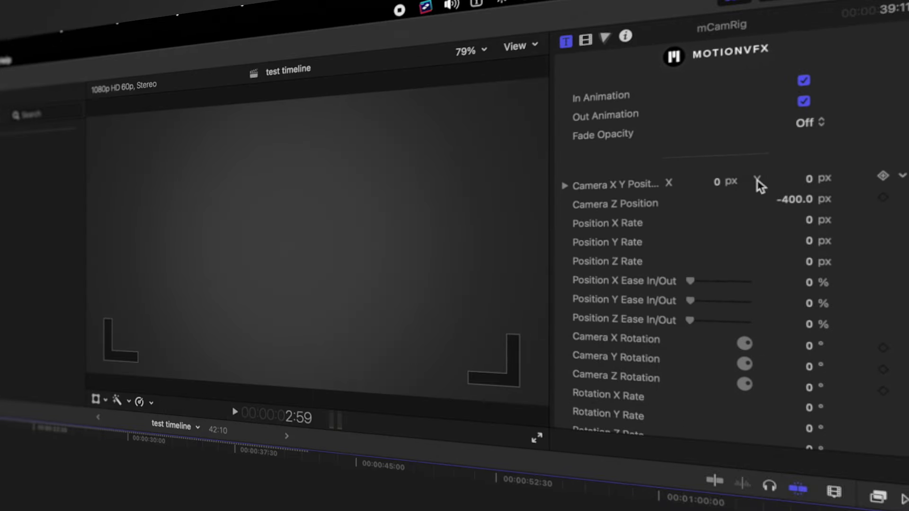
{"action": "scroll", "coordinate": [759, 183], "scroll_direction": "up", "scroll_amount": 2}
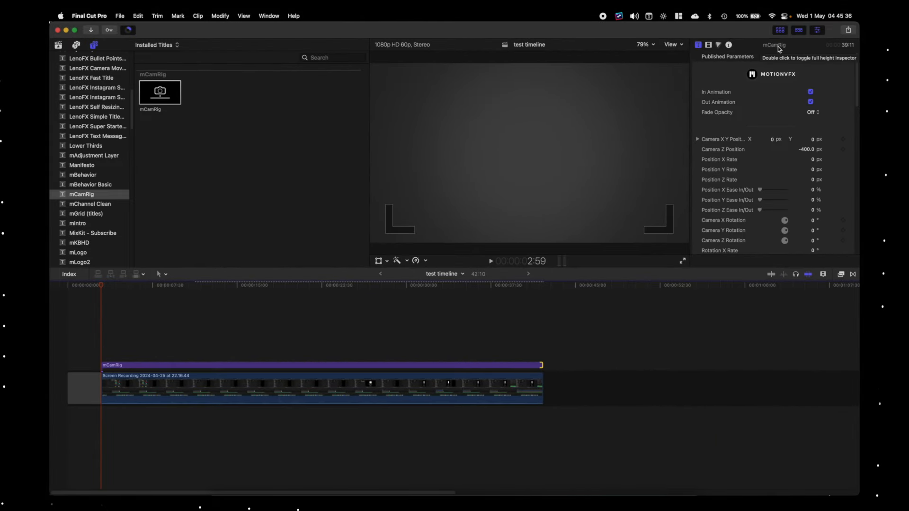
{"action": "double_click", "coordinate": [778, 47]}
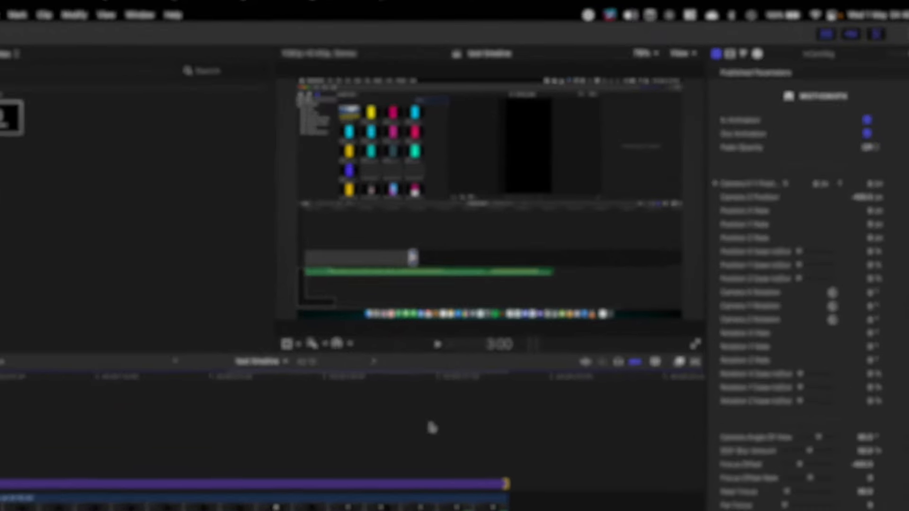
{"action": "key", "text": "space"}
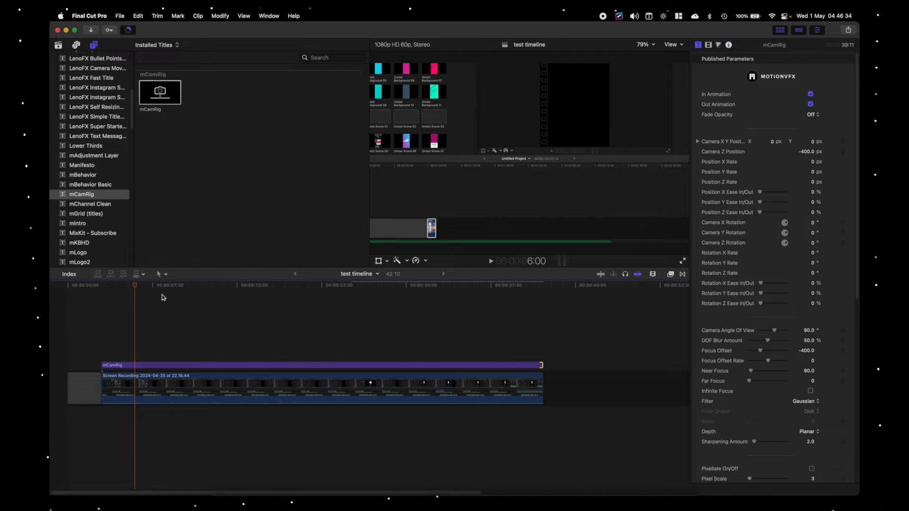
- Reposition the mCamRig camera to about X -0.28 px, Y 0.21 px and preview the move from 3:00
{"action": "left_click", "coordinate": [149, 366]}
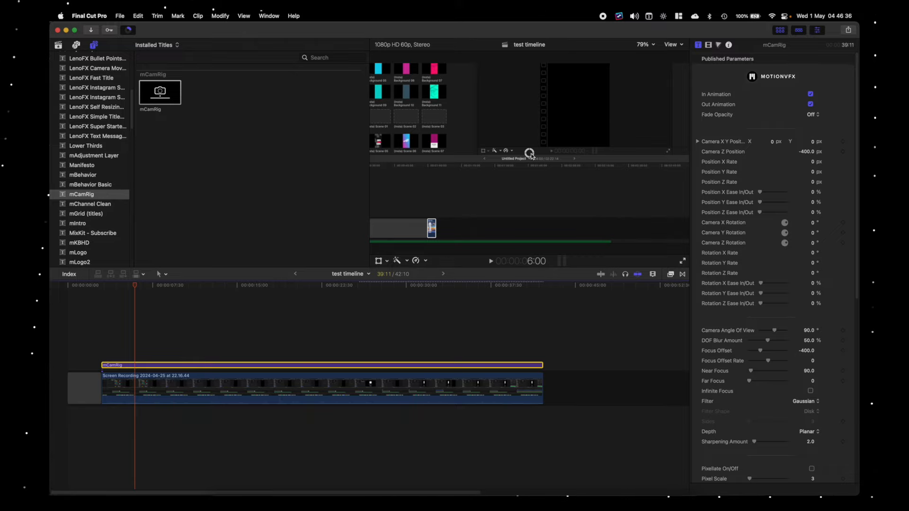
{"action": "left_click_drag", "start_coordinate": [530, 154], "coordinate": [479, 116]}
{"action": "left_click", "coordinate": [101, 286]}
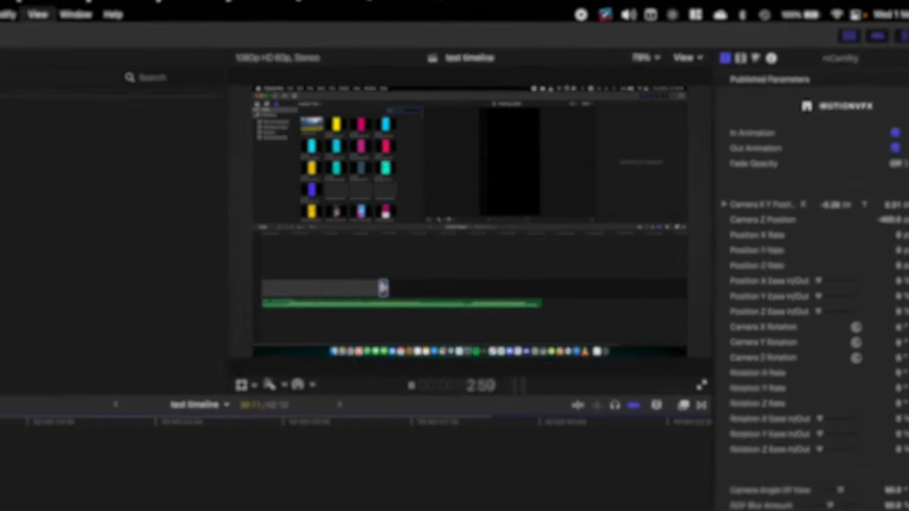
{"action": "key", "text": "space"}
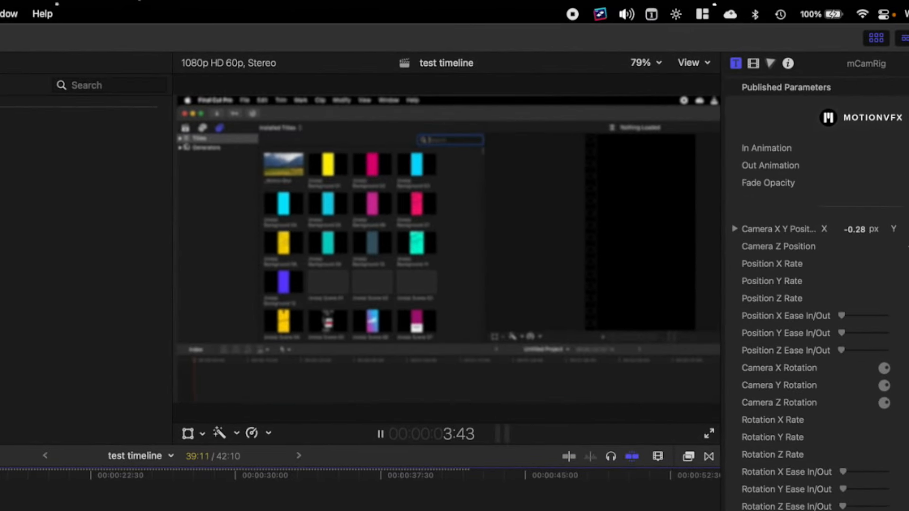
{"action": "key", "text": "space"}
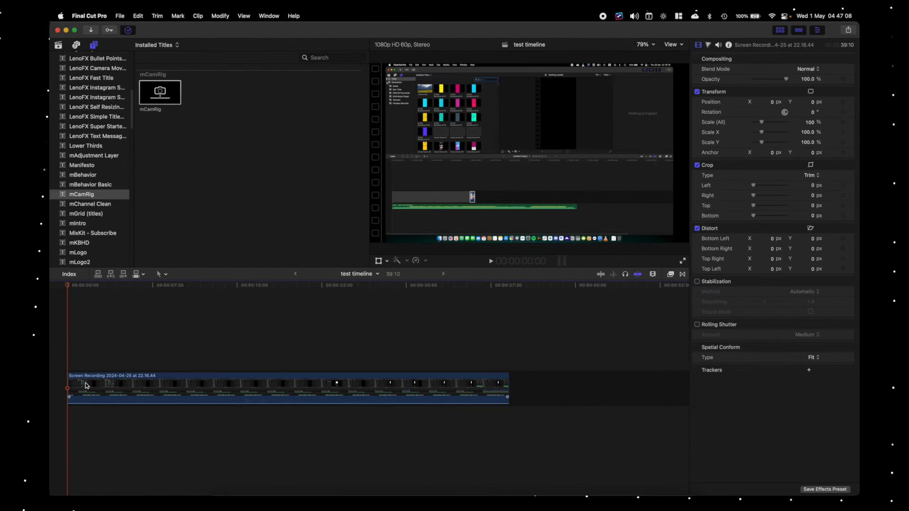
- Delete the gap before the screen recording so the footage and mCamRig title start at the beginning of the timeline
{"action": "key", "text": "alt+w"}
{"action": "left_click", "coordinate": [111, 365]}
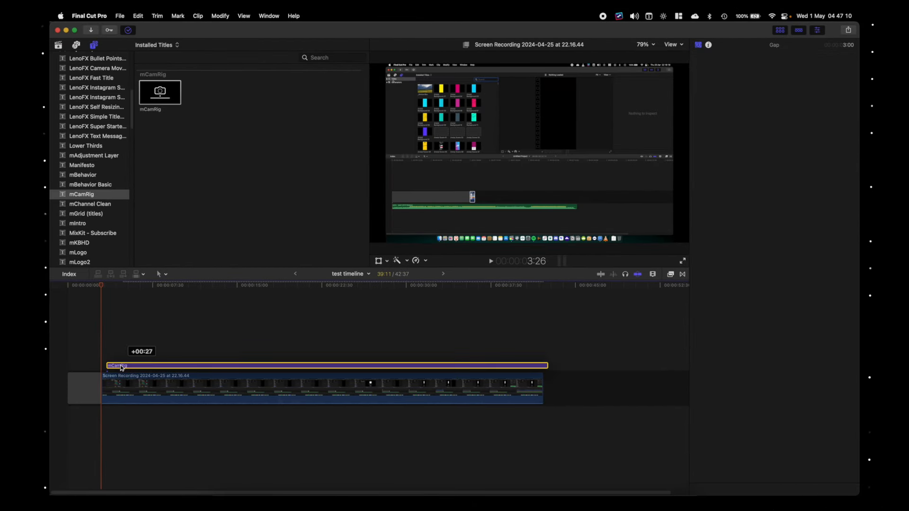
{"action": "left_click", "coordinate": [92, 382]}
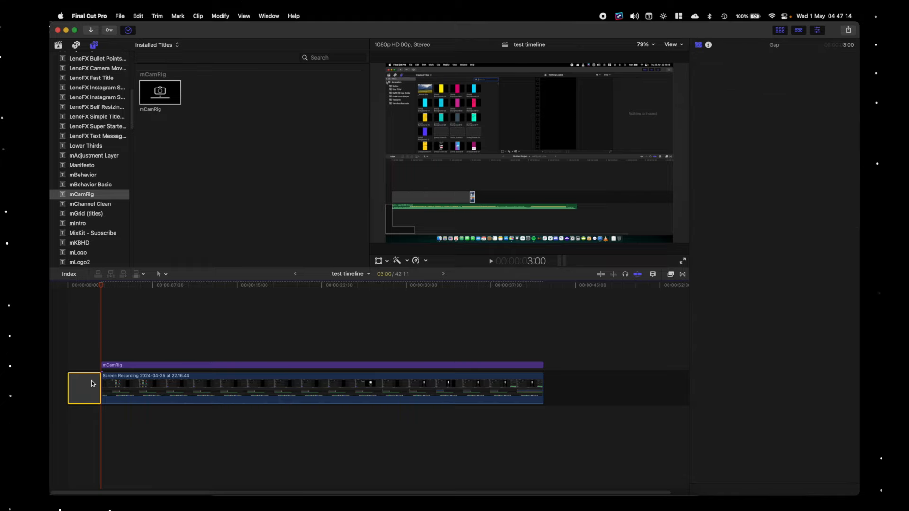
{"action": "key", "text": "Delete"}
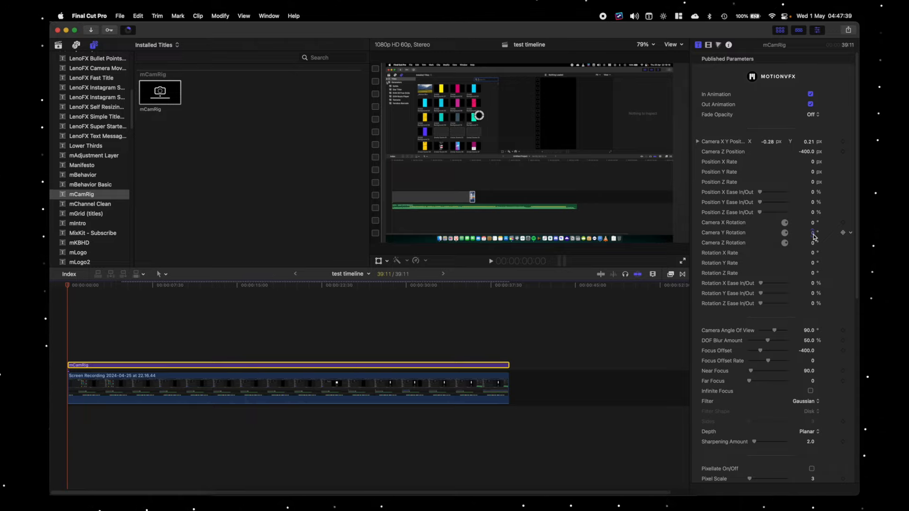
- Set the mCamRig Camera Y Rotation to -19° and Focus Offset to -440, and preview the tilted view
{"action": "left_click_drag", "start_coordinate": [813, 235], "coordinate": [68, 289]}
{"action": "left_click", "coordinate": [69, 289]}
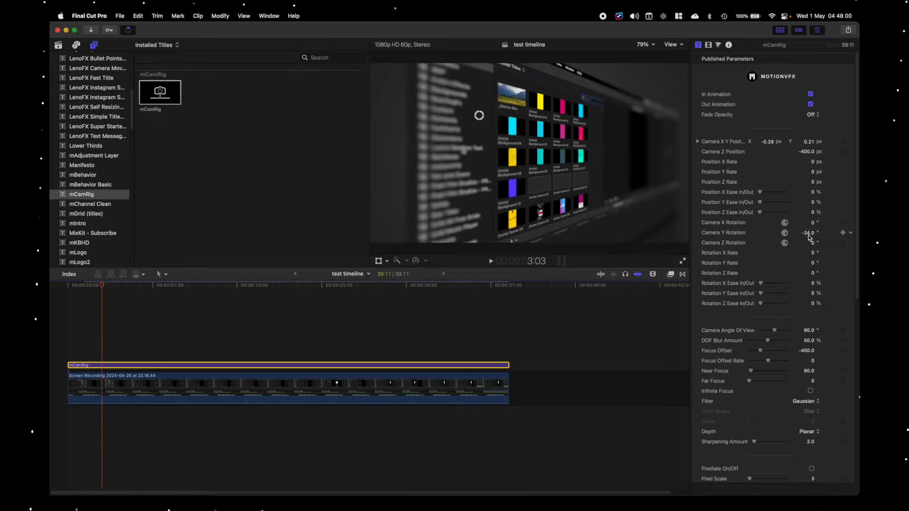
{"action": "left_click_drag", "start_coordinate": [808, 236], "coordinate": [809, 228]}
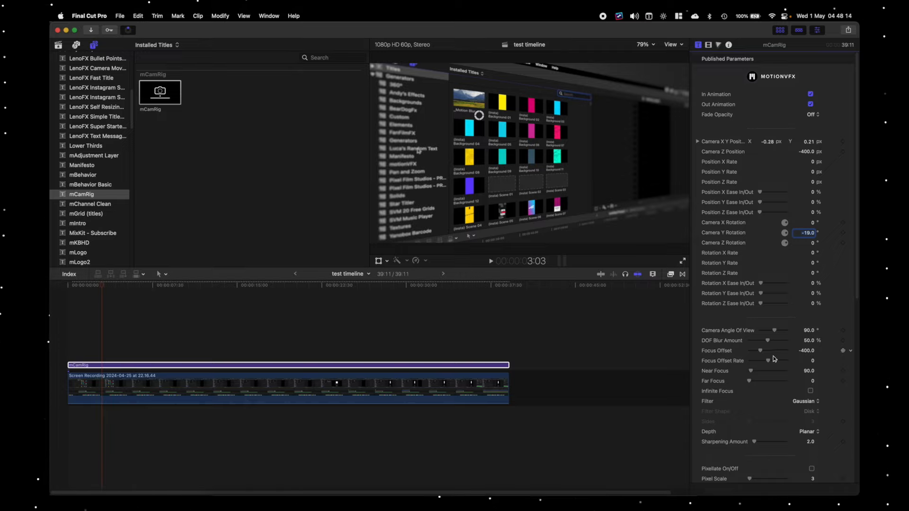
{"action": "left_click_drag", "start_coordinate": [761, 351], "coordinate": [761, 358]}
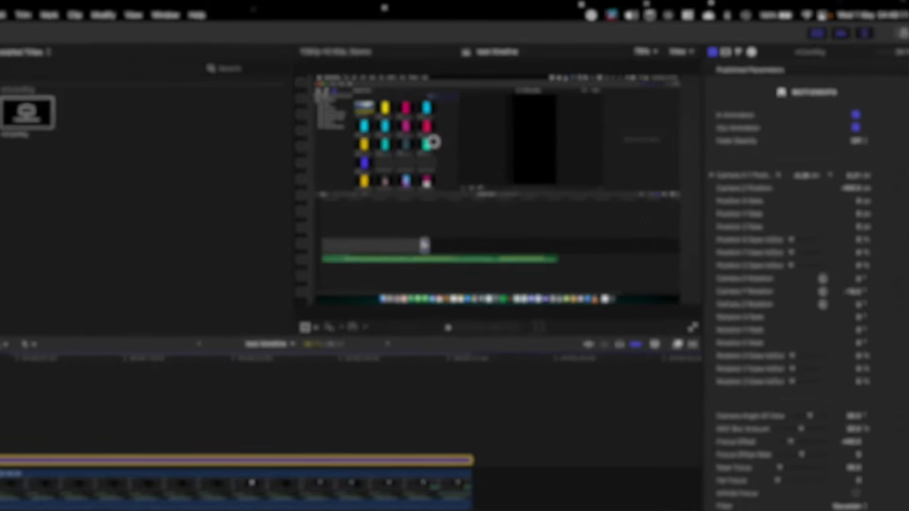
{"action": "key", "text": "space"}
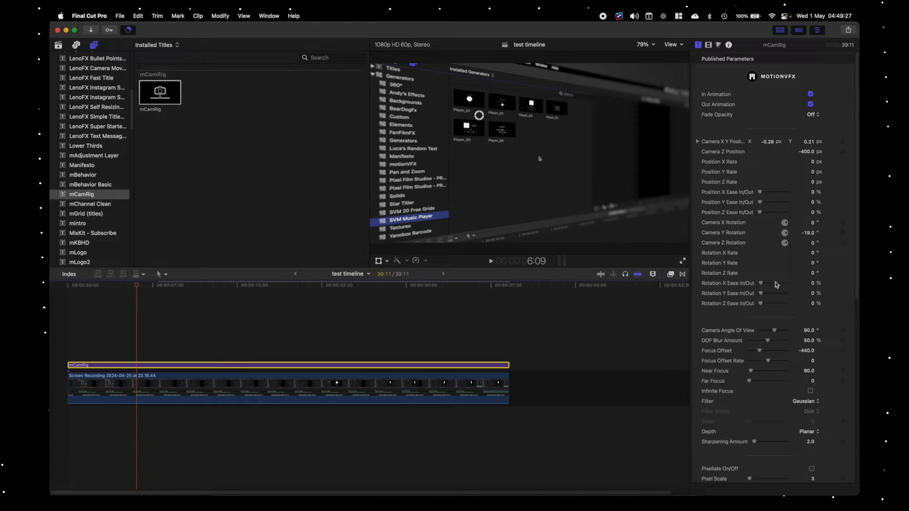
- Keyframe the Camera Y Rotation at 6:09, set it to 0° at 9:29, and preview the rotation
{"action": "left_click", "coordinate": [843, 233]}
{"action": "left_click_drag", "start_coordinate": [138, 290], "coordinate": [175, 292]}
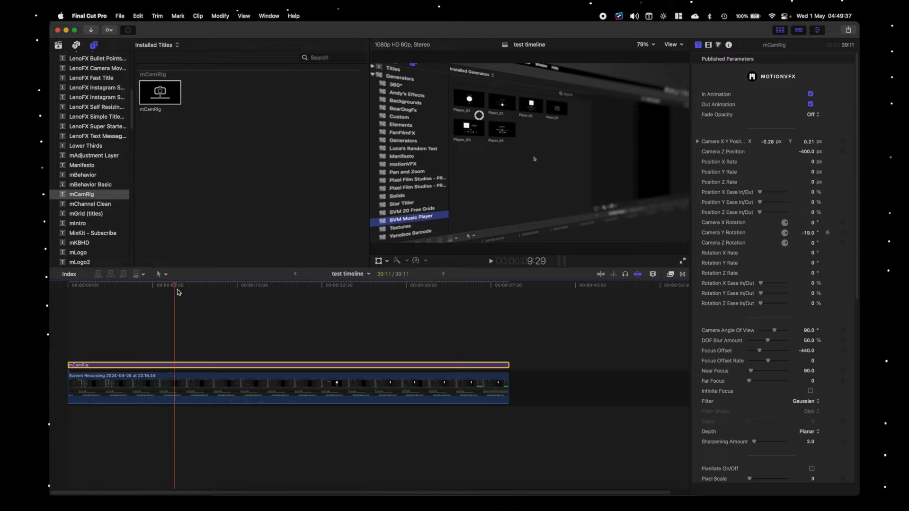
{"action": "left_click_drag", "start_coordinate": [808, 232], "coordinate": [808, 224]}
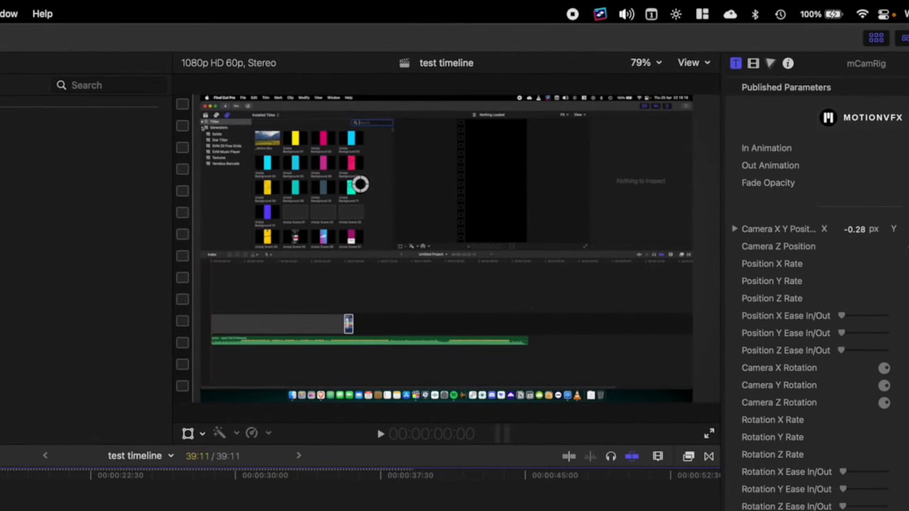
{"action": "key", "text": "space"}
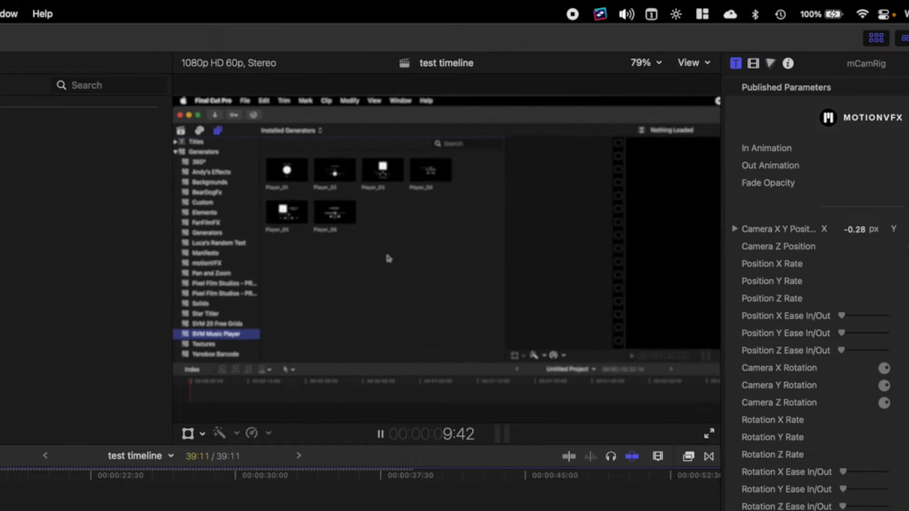
{"action": "key", "text": "space"}
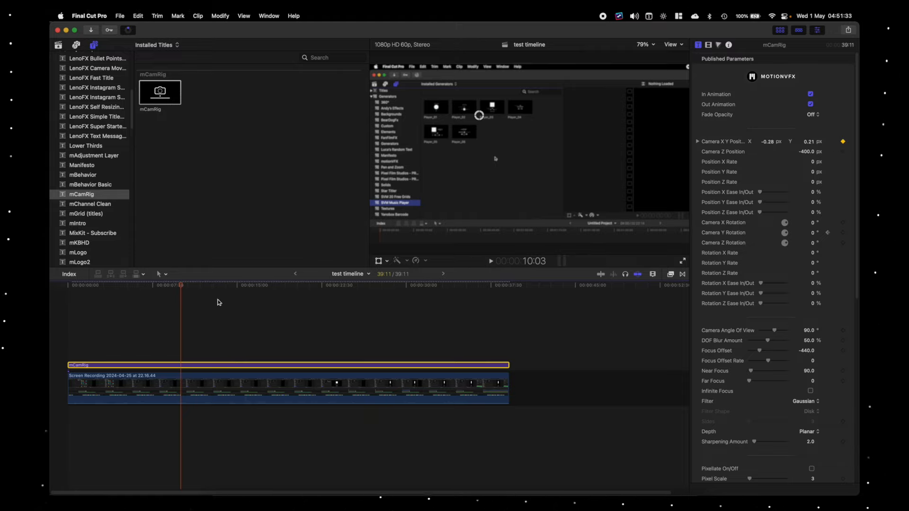
- Set the Camera X Position to 0.28 px at 12:06, preview the pan, and place the playhead at 13:47
{"action": "left_click_drag", "start_coordinate": [182, 287], "coordinate": [205, 287]}
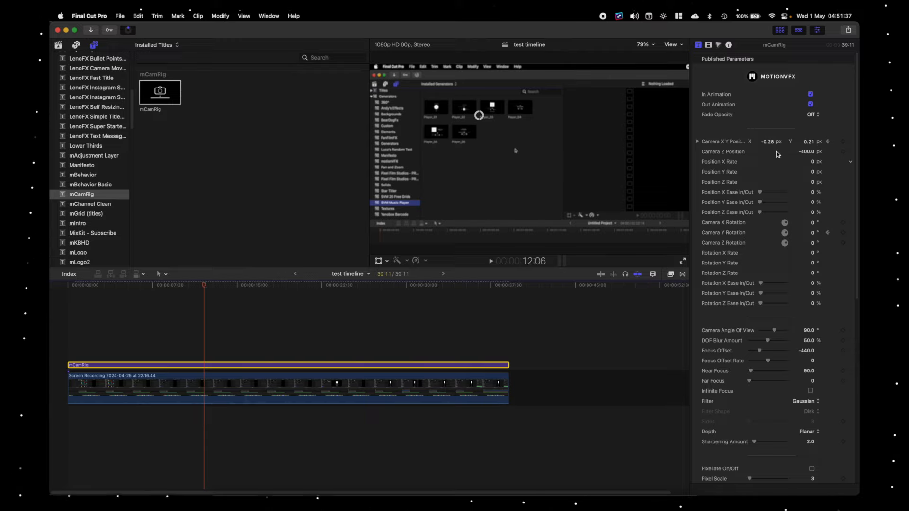
{"action": "left_click_drag", "start_coordinate": [767, 142], "coordinate": [772, 143]}
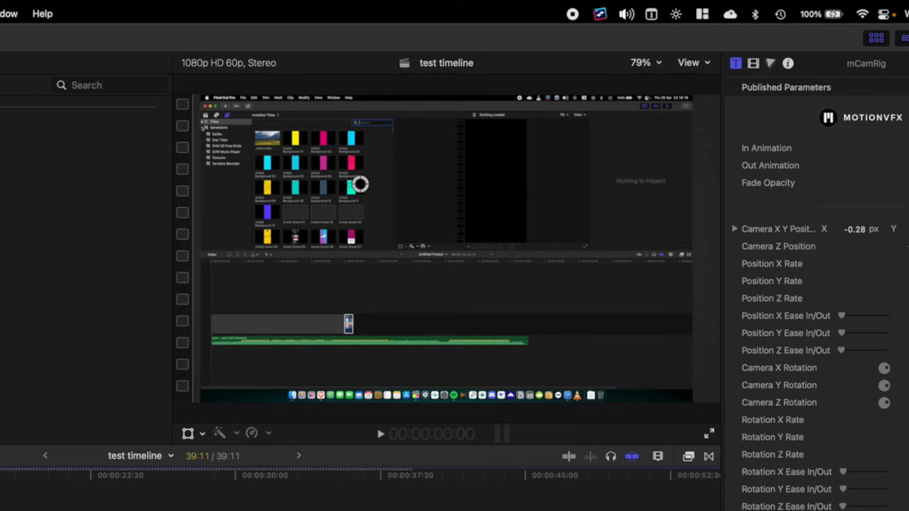
{"action": "key", "text": "space"}
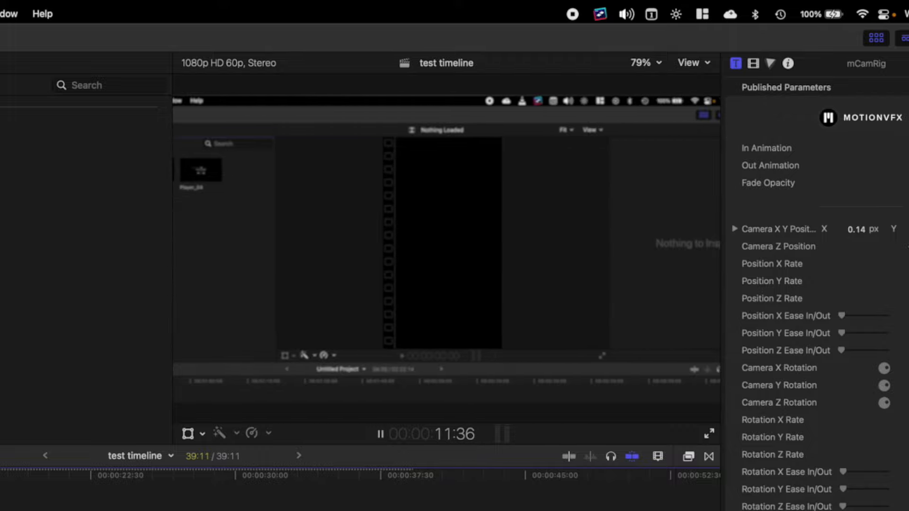
{"action": "key", "text": "space"}
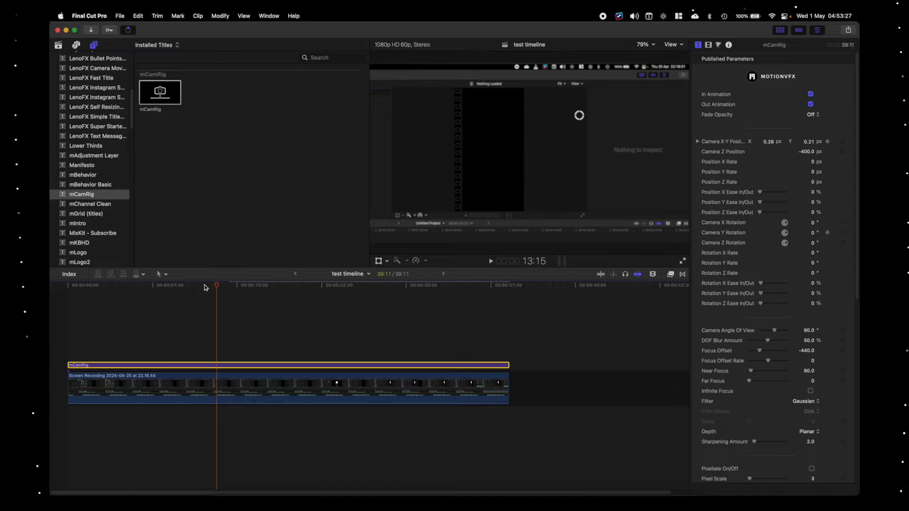
{"action": "left_click", "coordinate": [223, 286]}
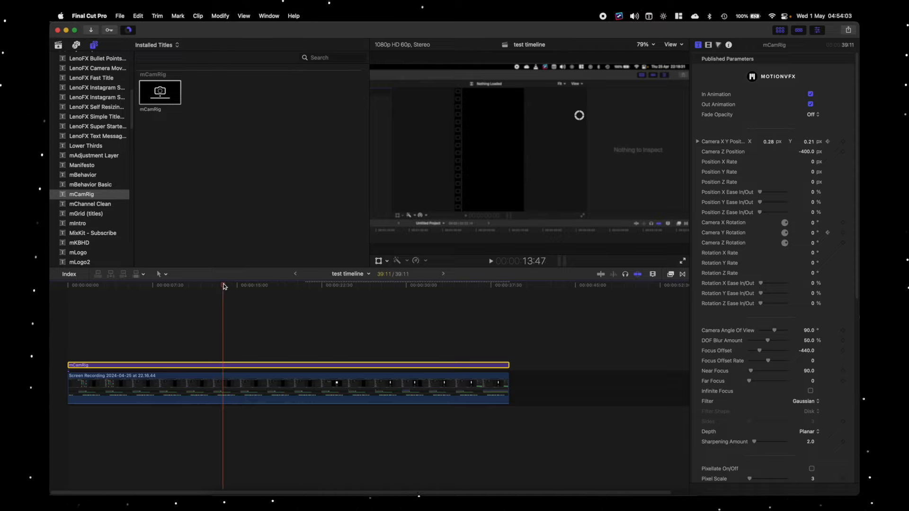